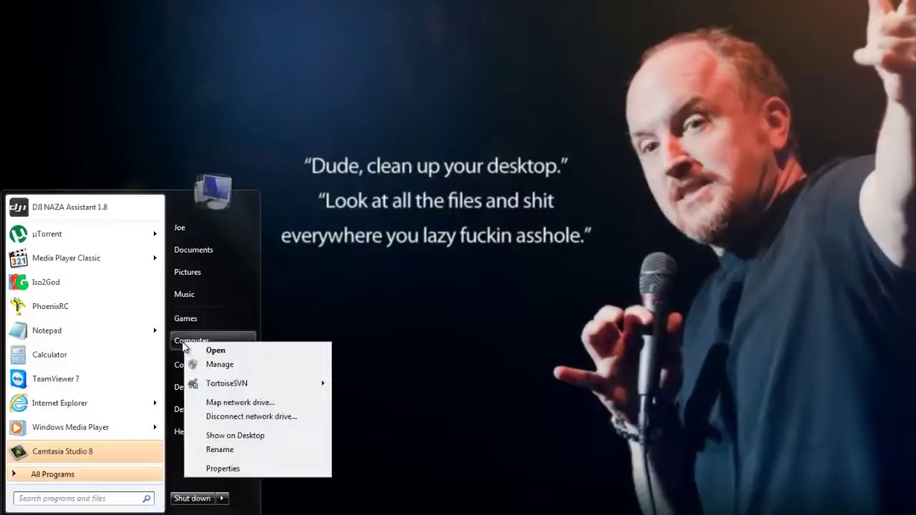
Step: Open Computer Management and check the CP2102 USB to UART Bridge Controller in Device Manager
left_click(212, 365)
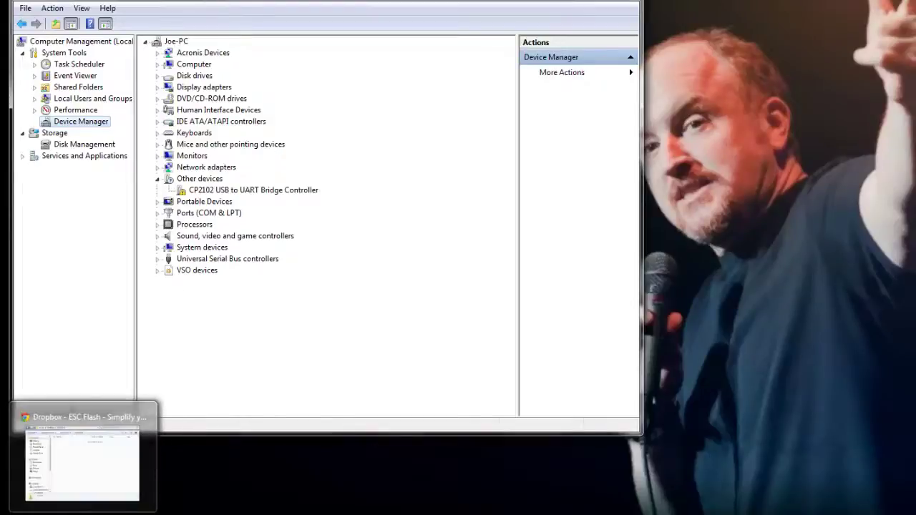
Step: Switch to the browser and download CP210x_VCP_Windows.zip from the ESC Flash Dropbox folder into the ESCFLASH folder
key("alt+Tab")
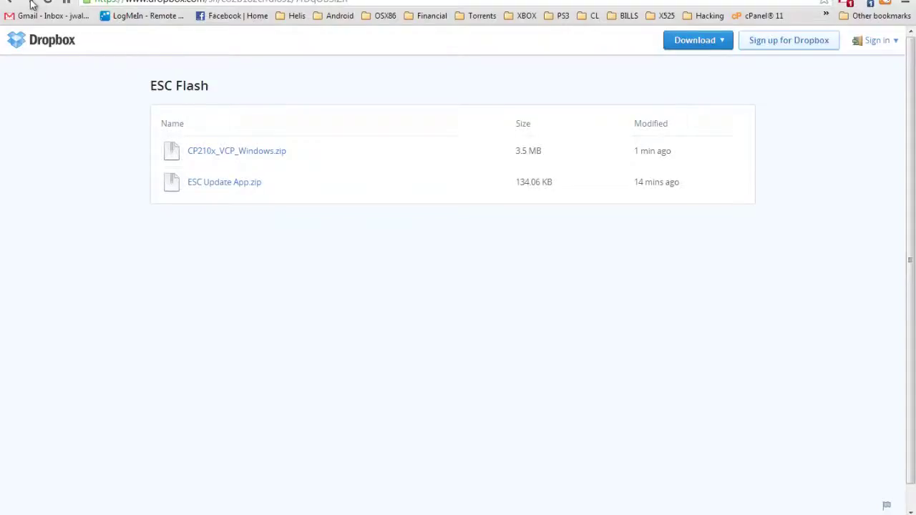
left_click(259, 153)
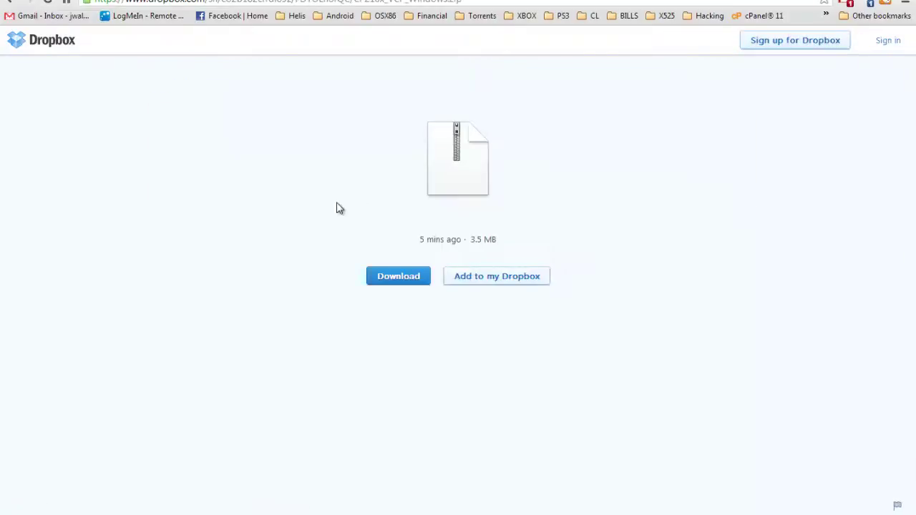
left_click(405, 282)
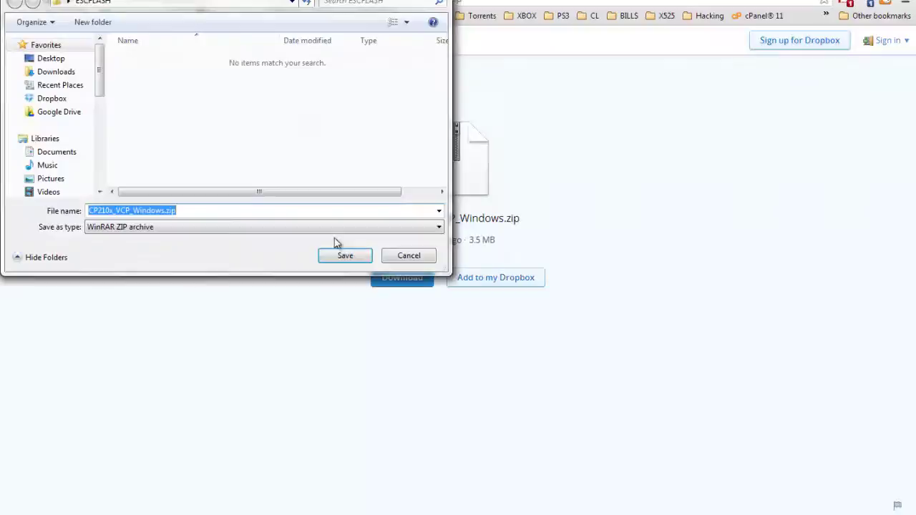
left_click(344, 257)
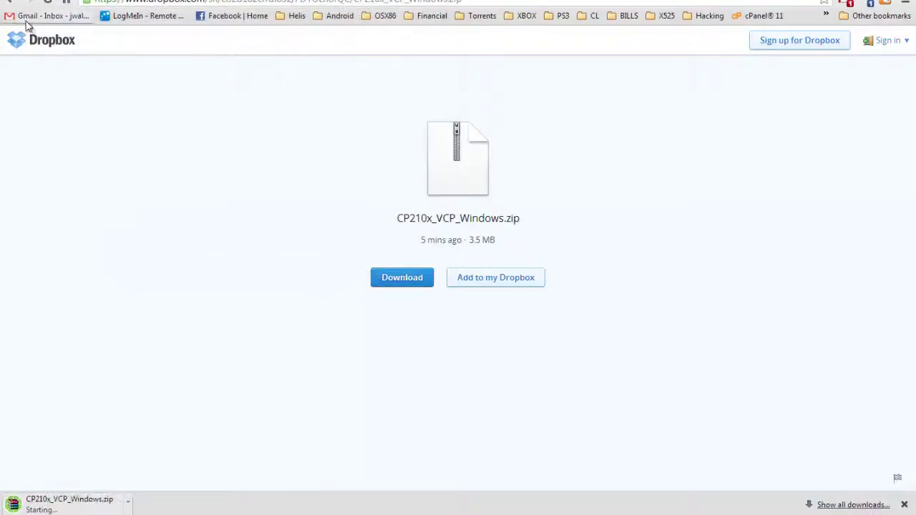
Step: Return to the ESC Flash Dropbox folder and download ESC Update App.zip into the ESCFLASH folder
left_click(9, 2)
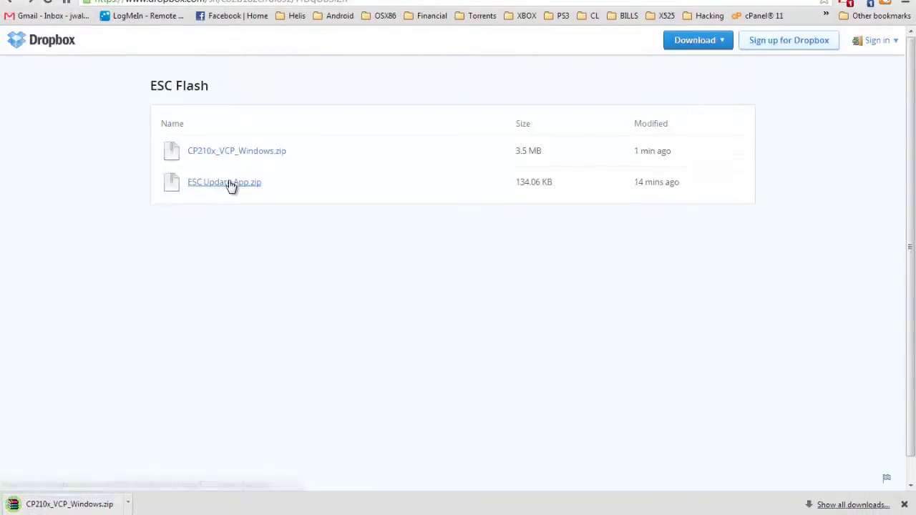
left_click(232, 187)
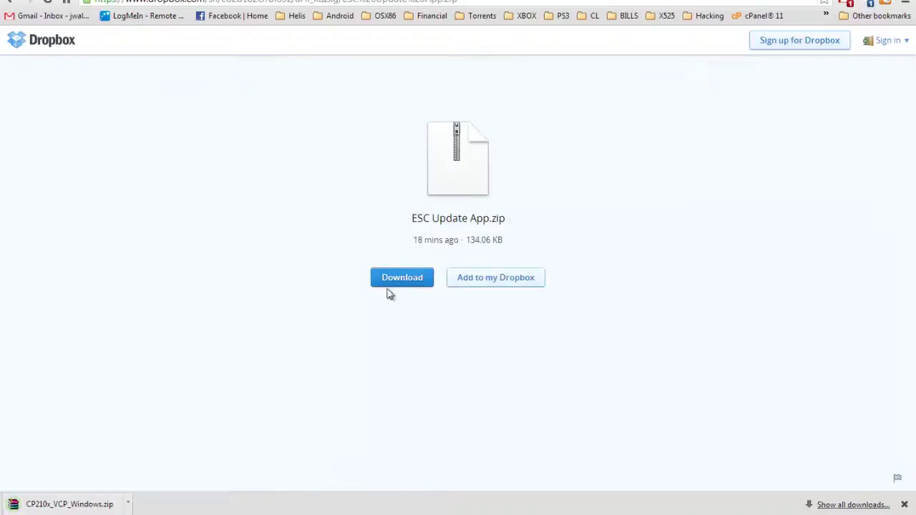
left_click(391, 285)
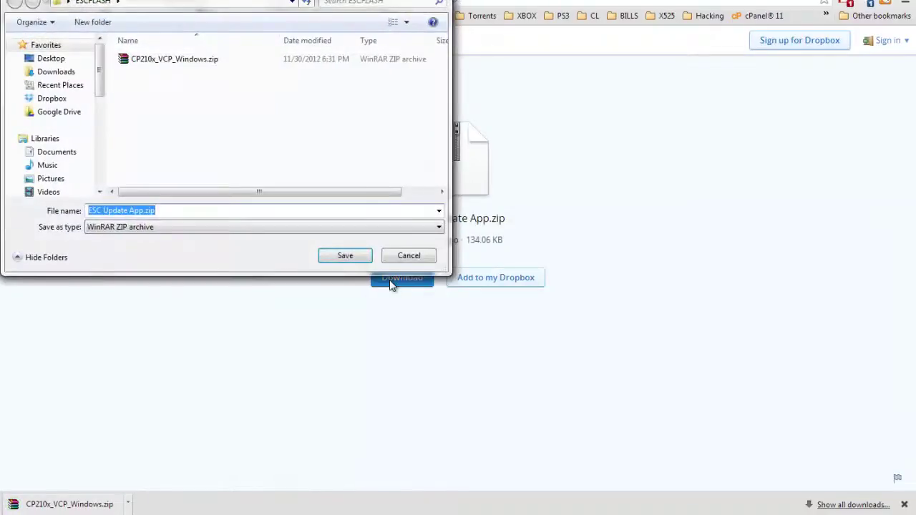
left_click(352, 259)
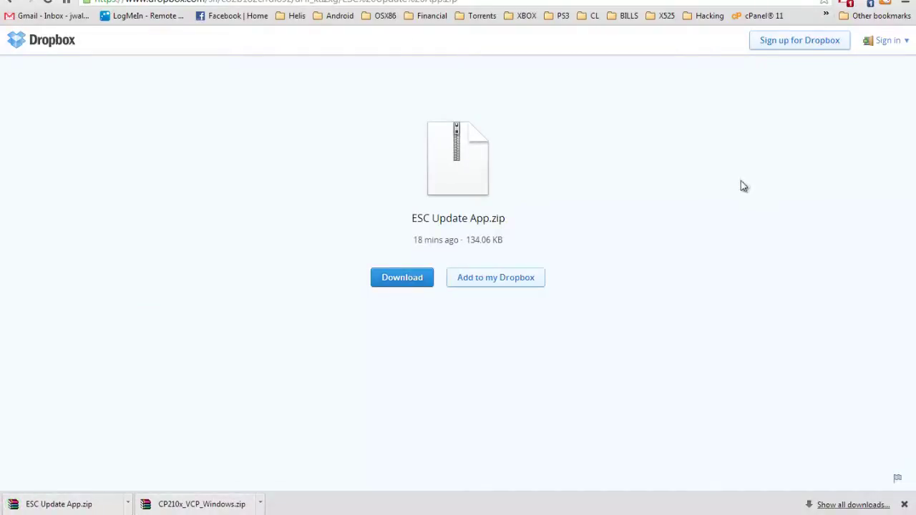
Step: Download the tgy_2012-09-30_0d3e617.zip firmware package from the sim-/tgy GitHub downloads page into the ESCFLASH folder
left_click(200, 4)
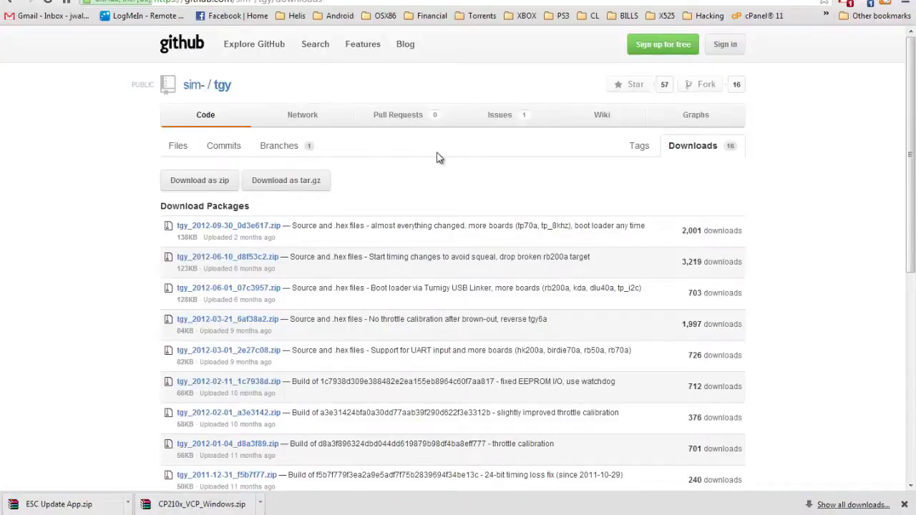
left_click(259, 227)
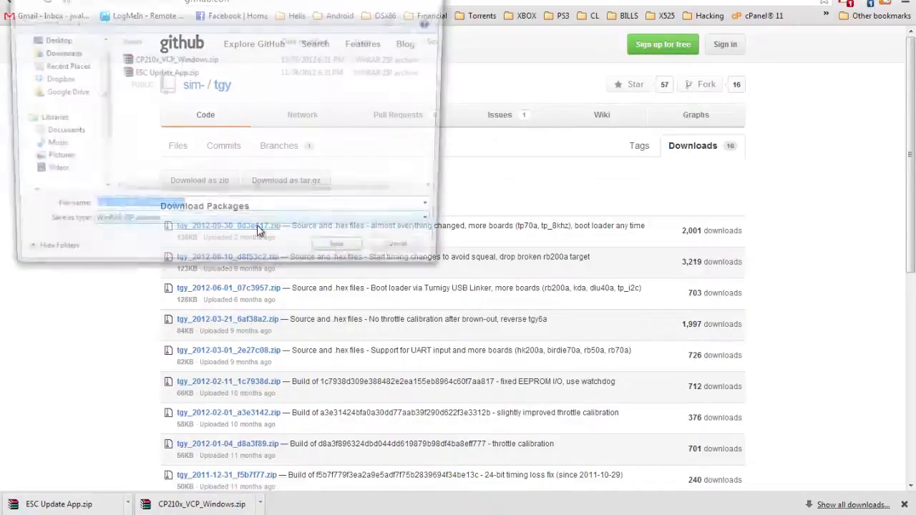
left_click(349, 257)
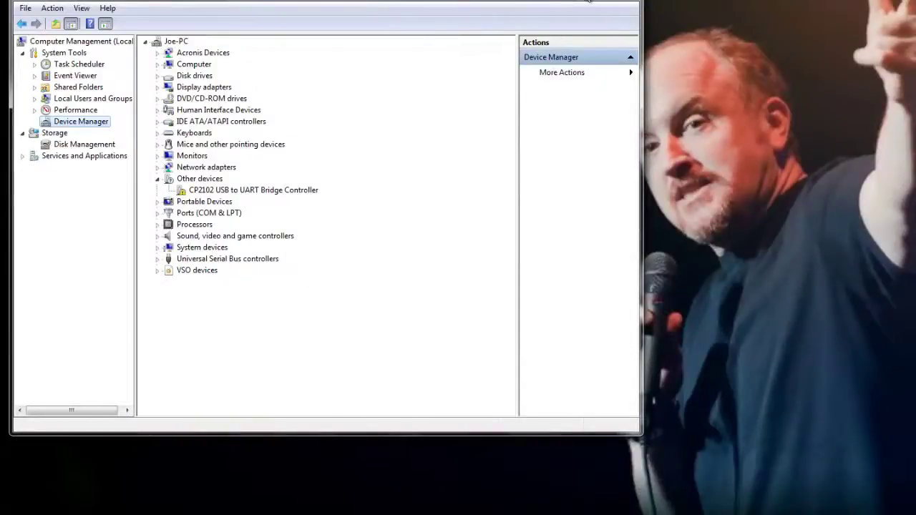
Step: In the ESCFLASH folder, extract the CP210x_VCP_Windows, ESC Update App and tgy_2012-09-30_0d3e617 archives, each into its own folder
key("alt+F4")
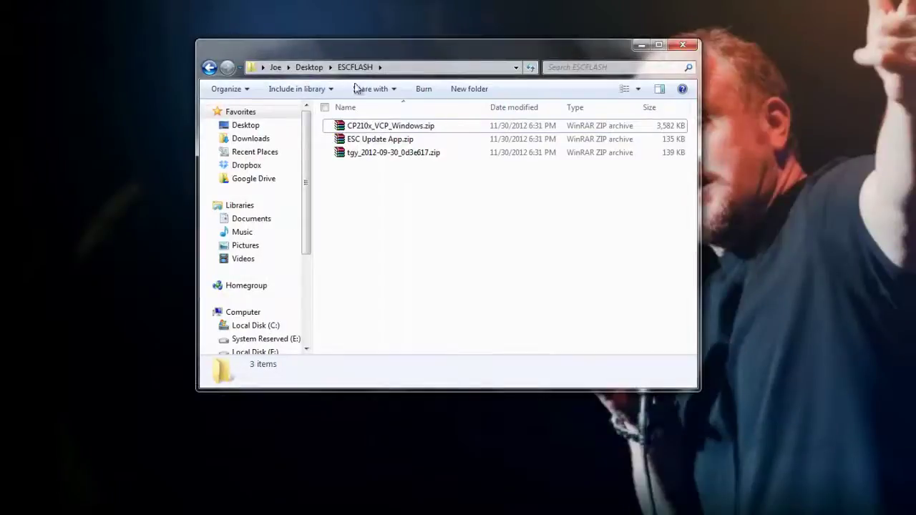
right_click(356, 124)
left_click(410, 185)
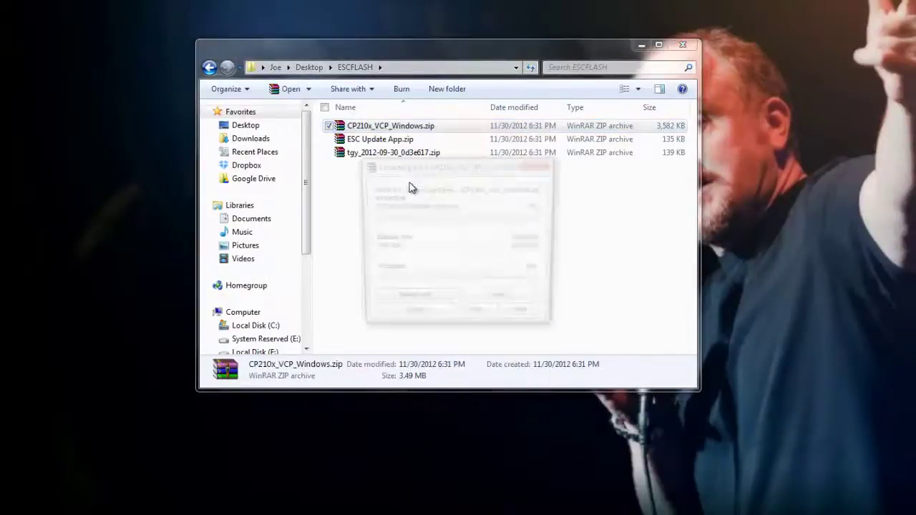
right_click(380, 156)
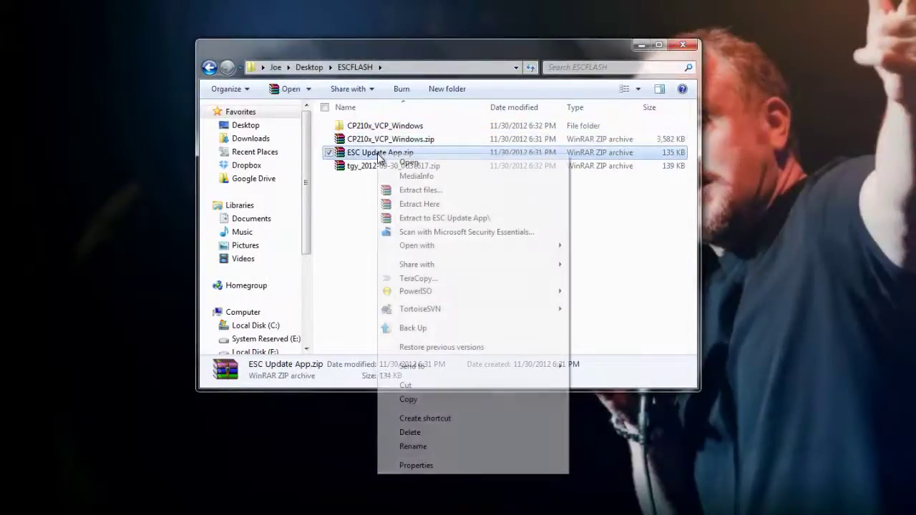
left_click(424, 217)
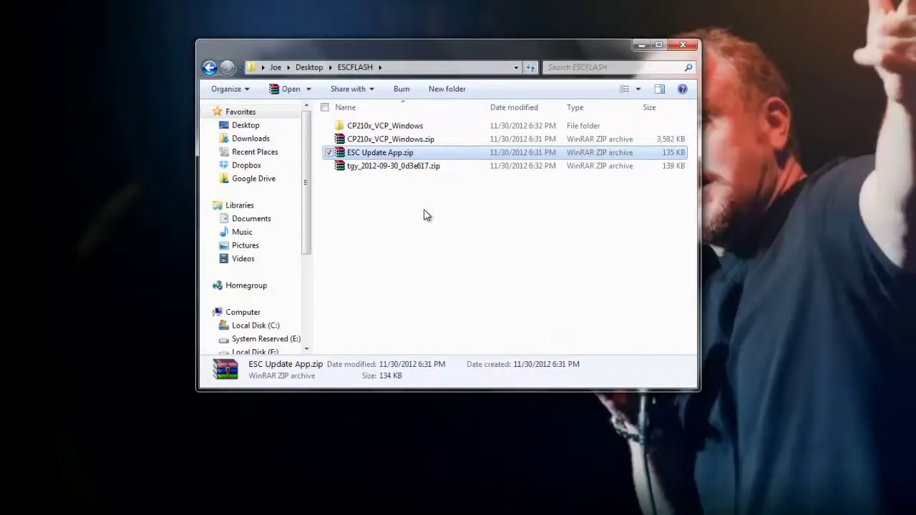
right_click(360, 180)
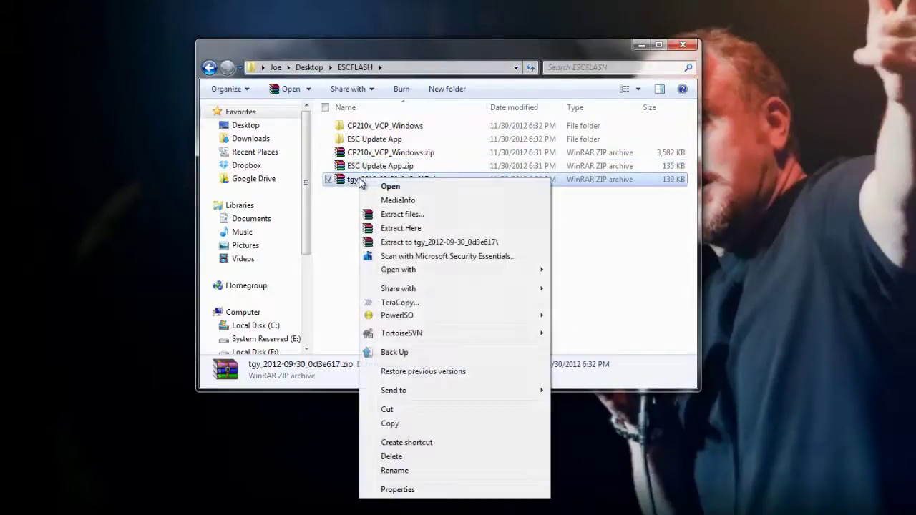
left_click(406, 242)
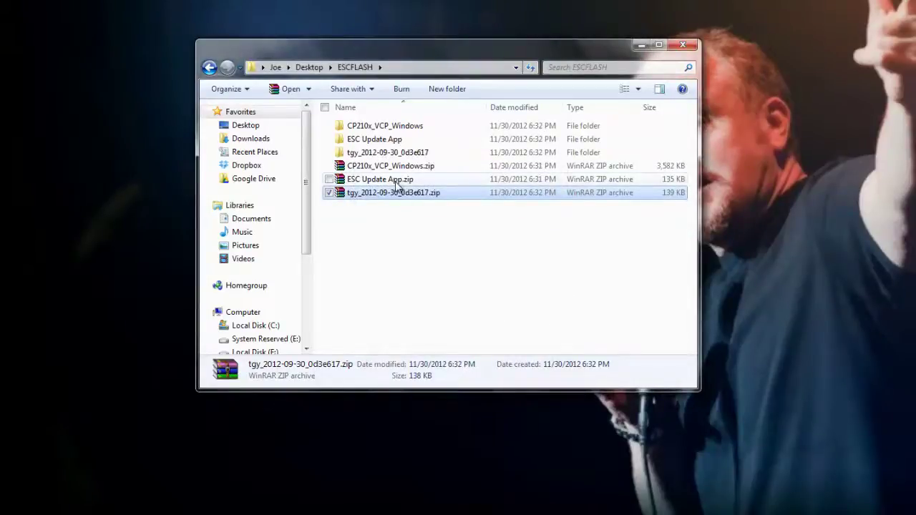
Step: Install the USB to UART bridge driver with CP210xVCPInstaller_x64.exe from the extracted CP210x_VCP_Windows folder, accepting the license agreement
double_click(384, 126)
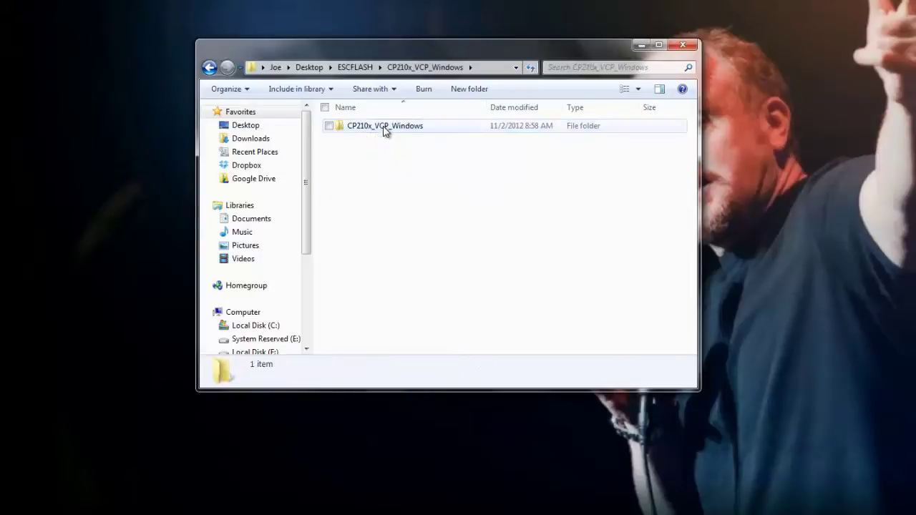
double_click(384, 128)
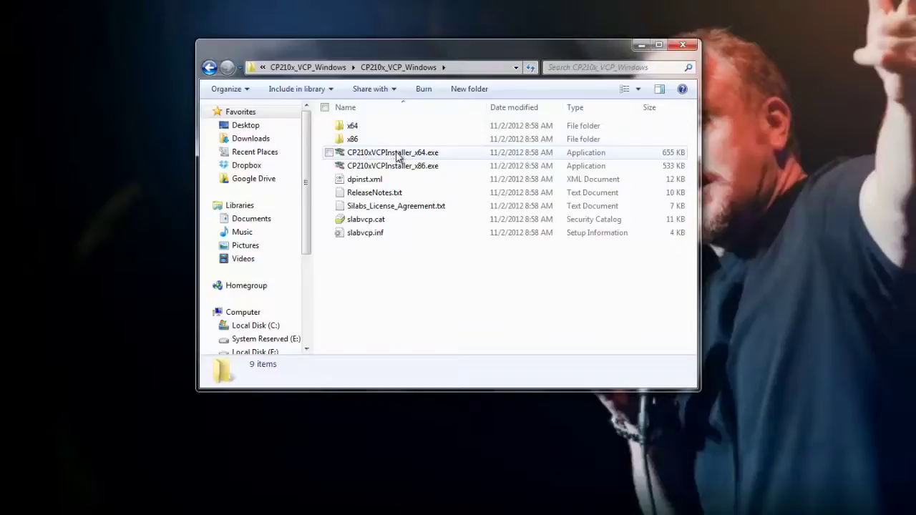
double_click(403, 158)
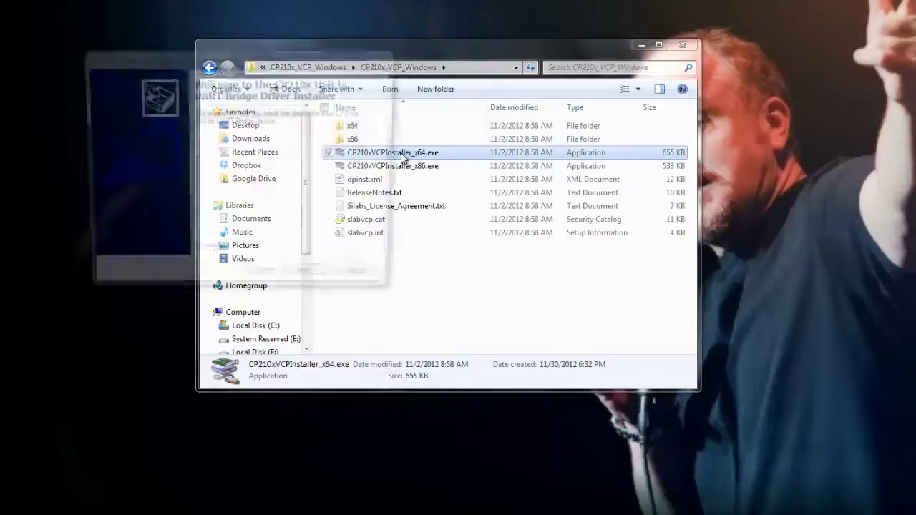
left_click(317, 282)
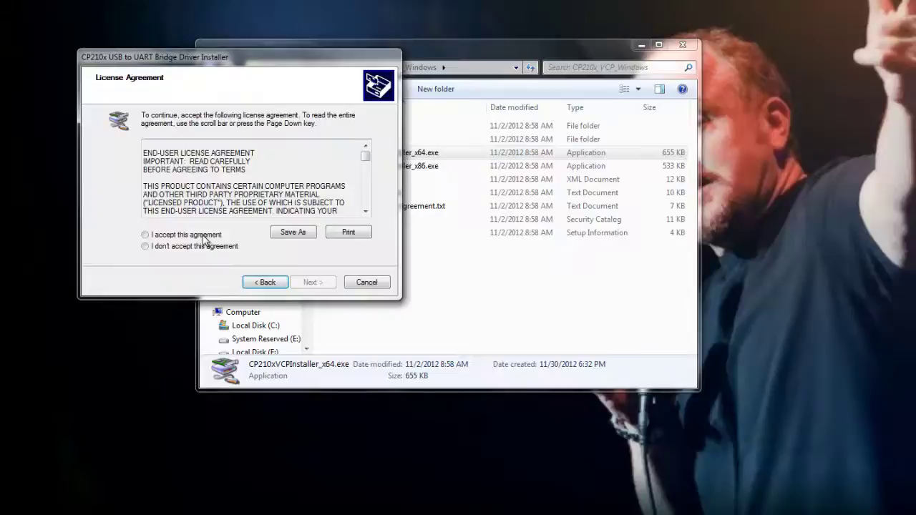
left_click(207, 236)
left_click(322, 283)
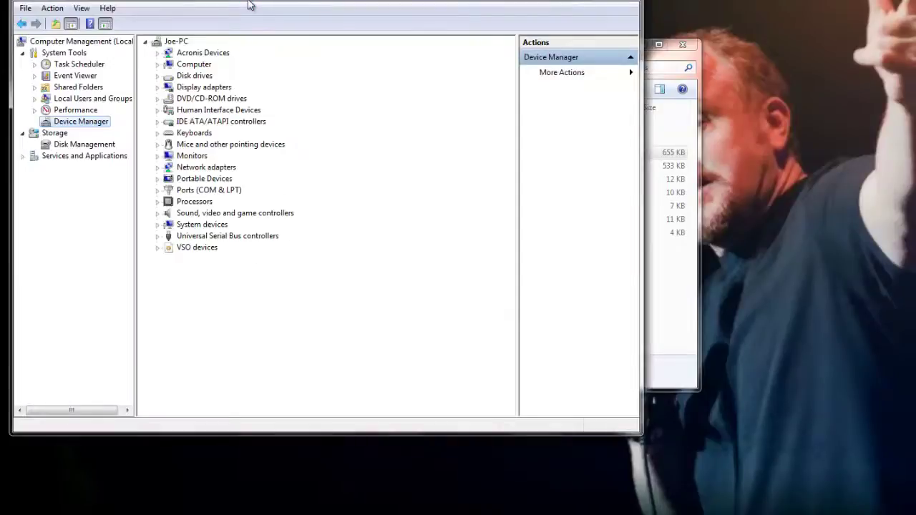
left_click_drag(246, 4, 526, 18)
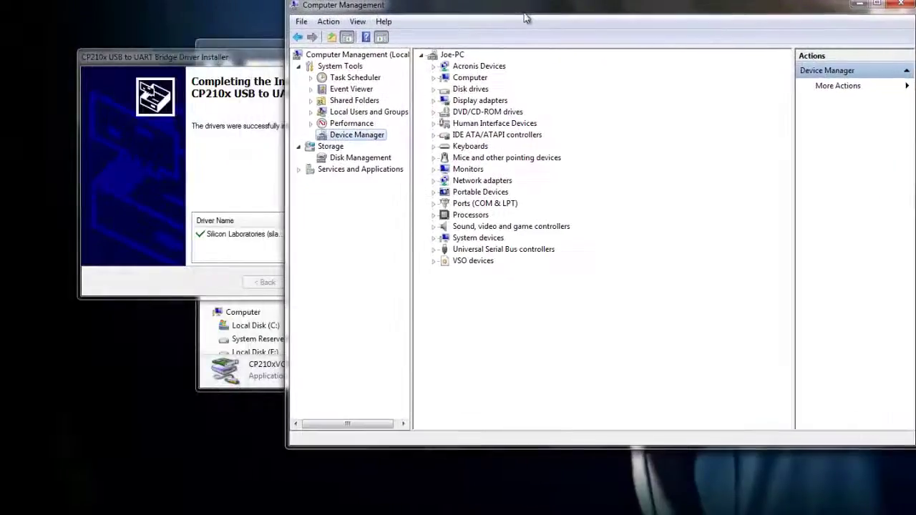
left_click(192, 59)
left_click(315, 281)
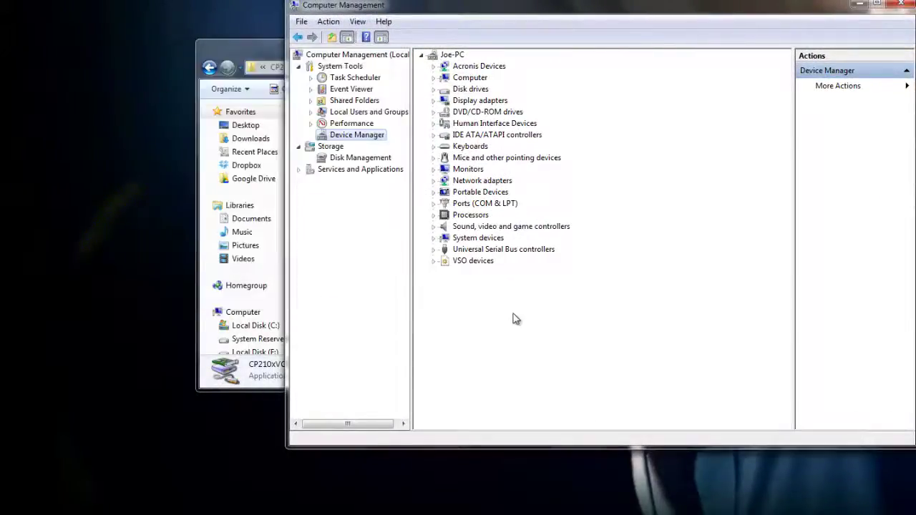
Step: Check the COM port assigned to the Silicon Labs CP210x USB to UART Bridge in Device Manager, and close Computer Management
left_click(433, 203)
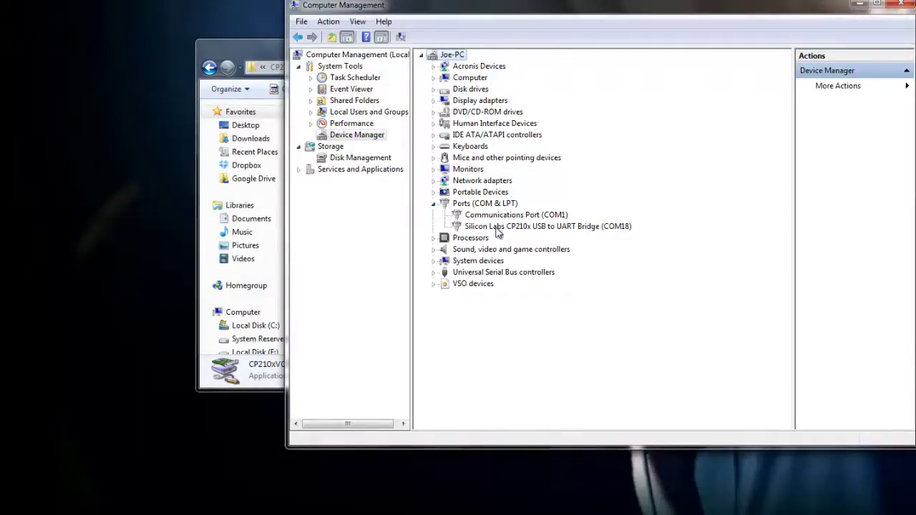
left_click(593, 232)
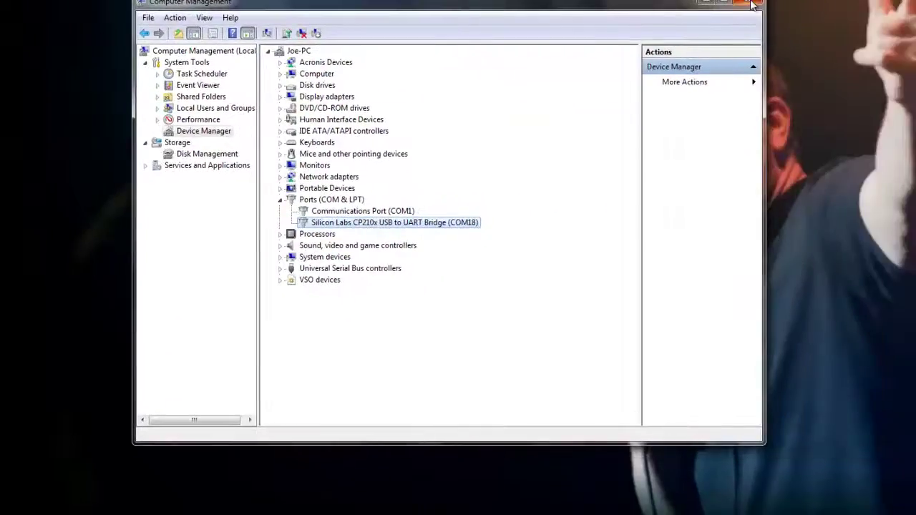
left_click(752, 6)
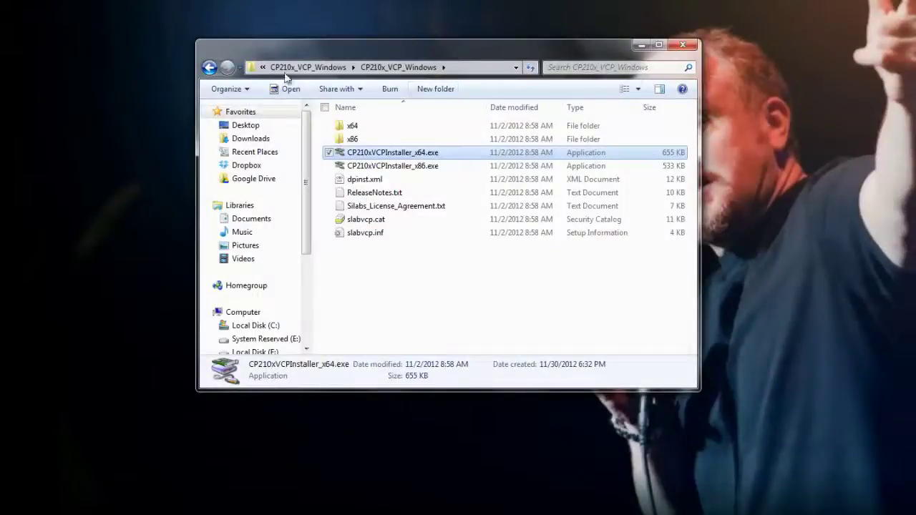
Step: Copy all files from the extracted tgy_2012-09-30_0d3e617 folder into the ESC Update App folder inside ESCFLASH
left_click(210, 67)
left_click(210, 67)
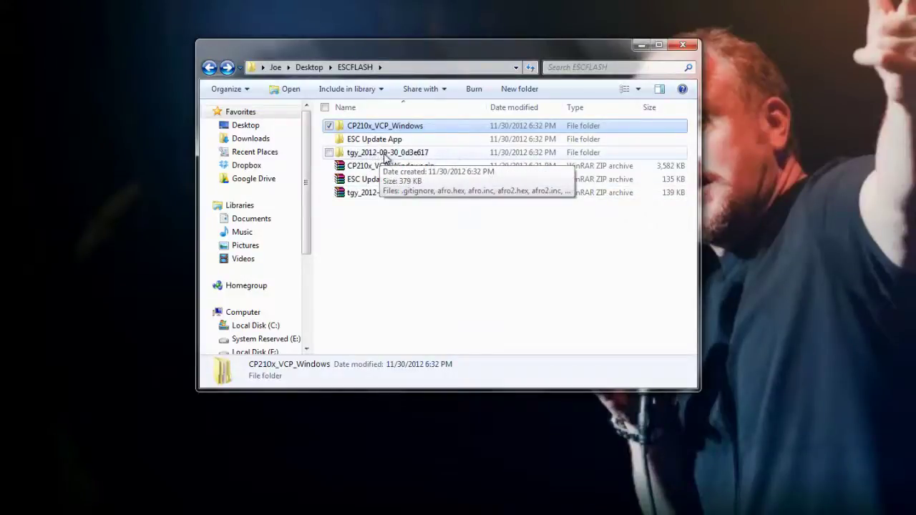
double_click(385, 153)
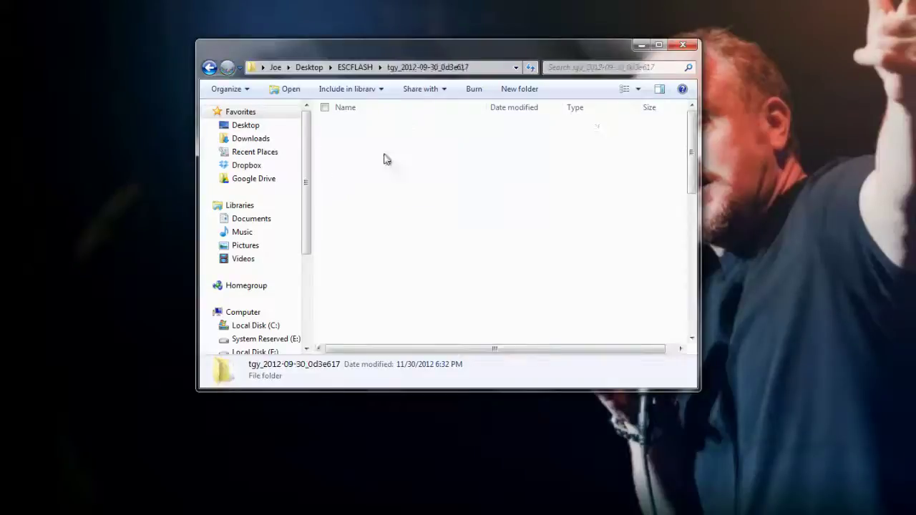
left_click(237, 91)
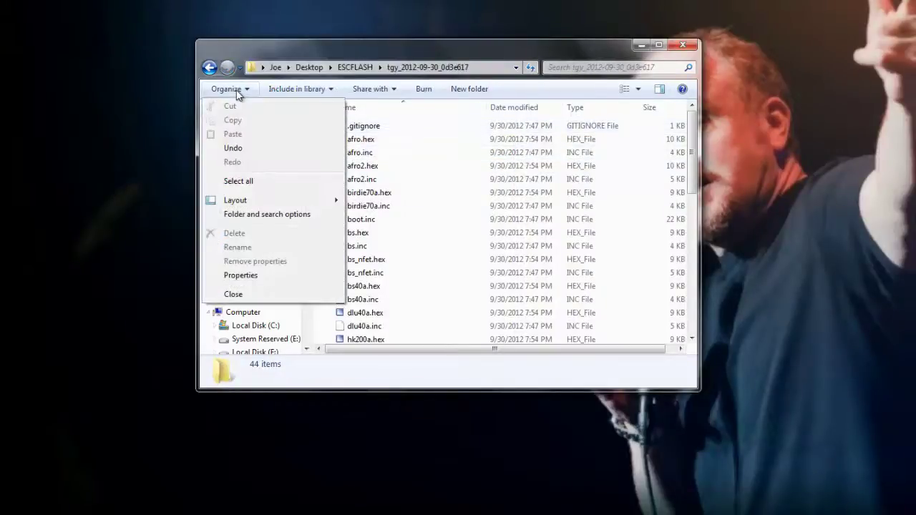
left_click(260, 184)
right_click(384, 169)
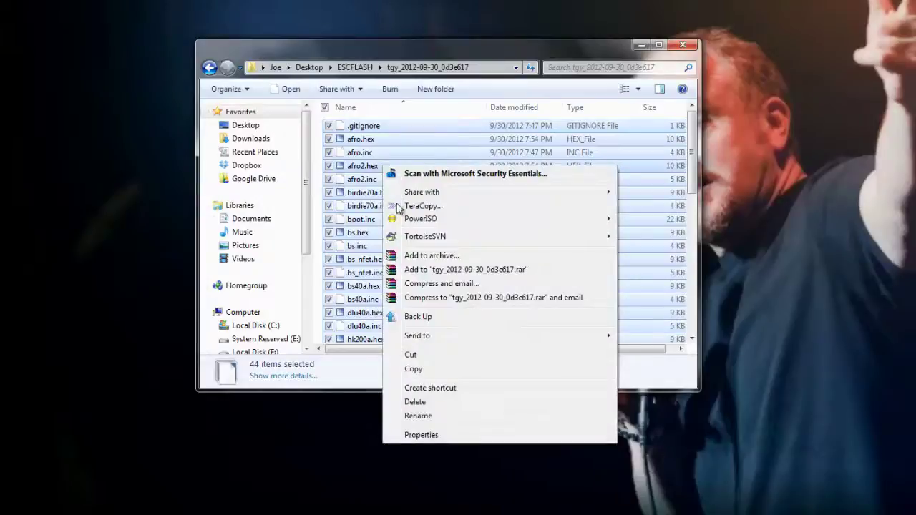
left_click(432, 370)
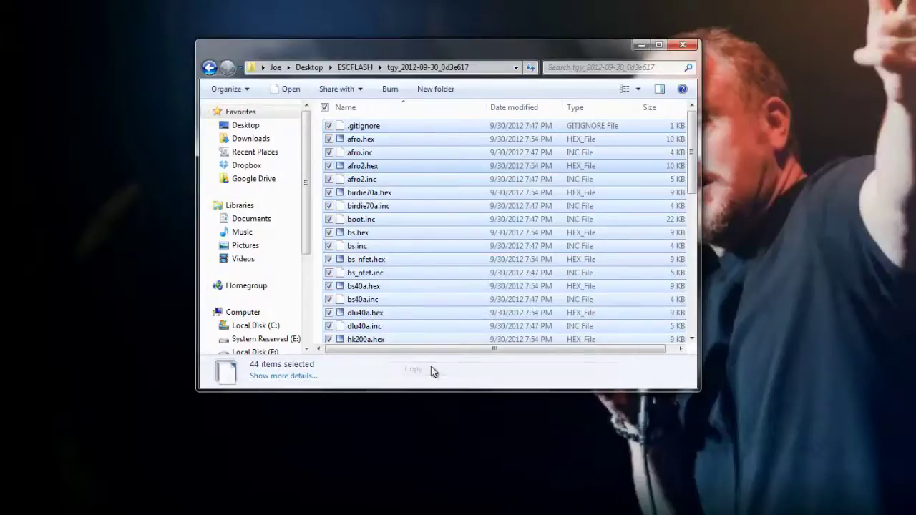
left_click(209, 68)
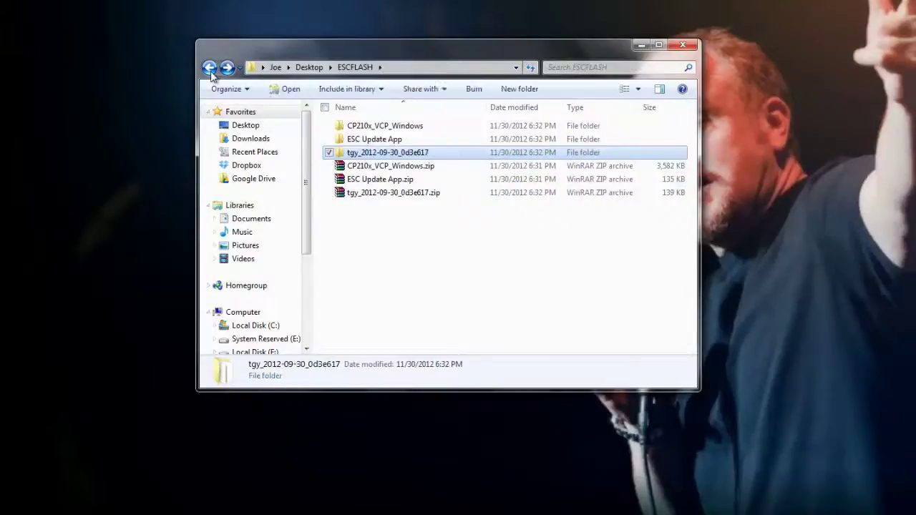
double_click(402, 140)
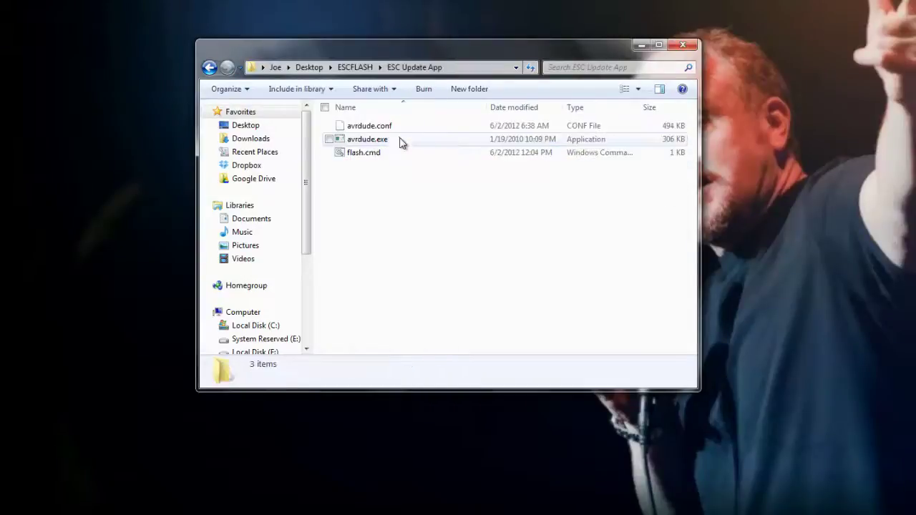
right_click(360, 230)
mouse_move(418, 369)
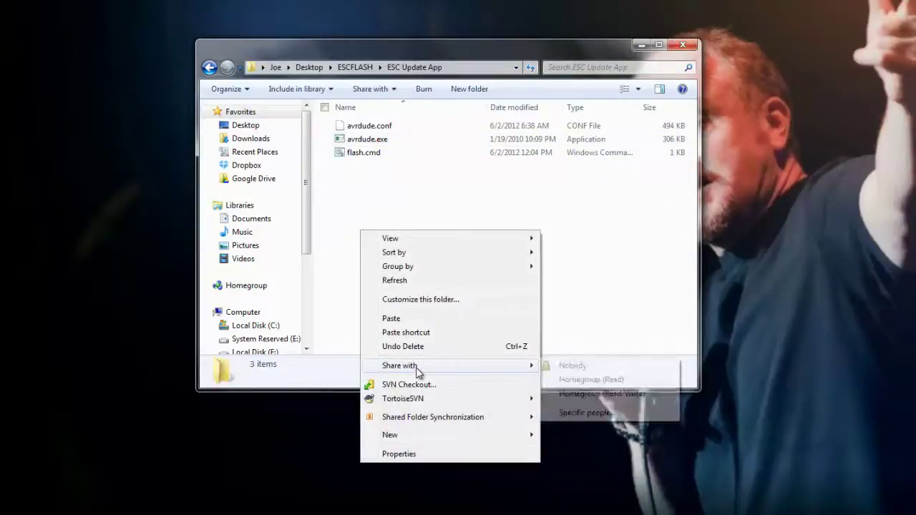
left_click(401, 319)
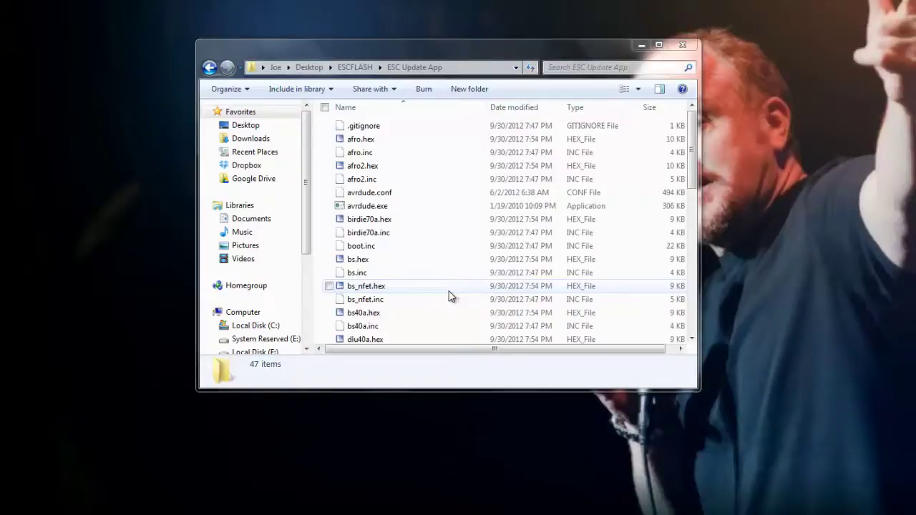
Step: Run flash.cmd from the ESC Update App folder to flash bs_nfet.hex to the ESC through serial port COM18, and close the console
left_click(433, 288)
scroll(432, 288, "down", 3)
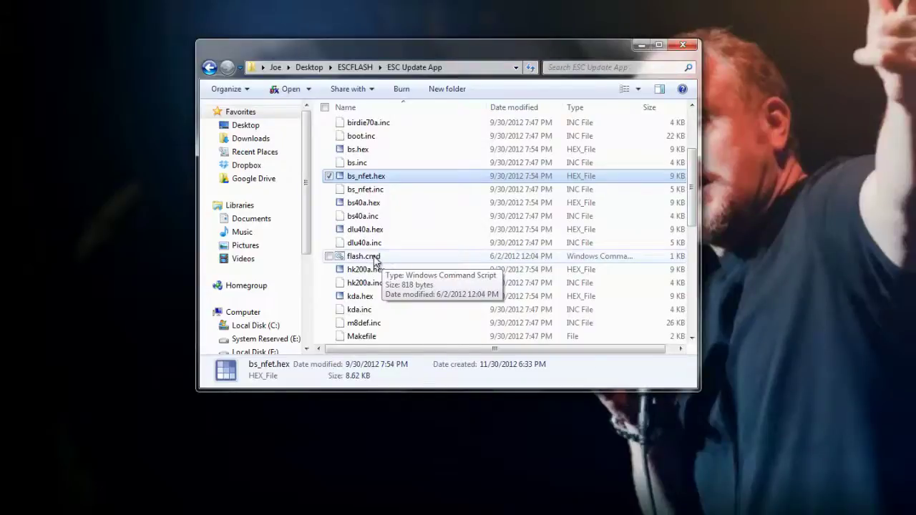
double_click(374, 258)
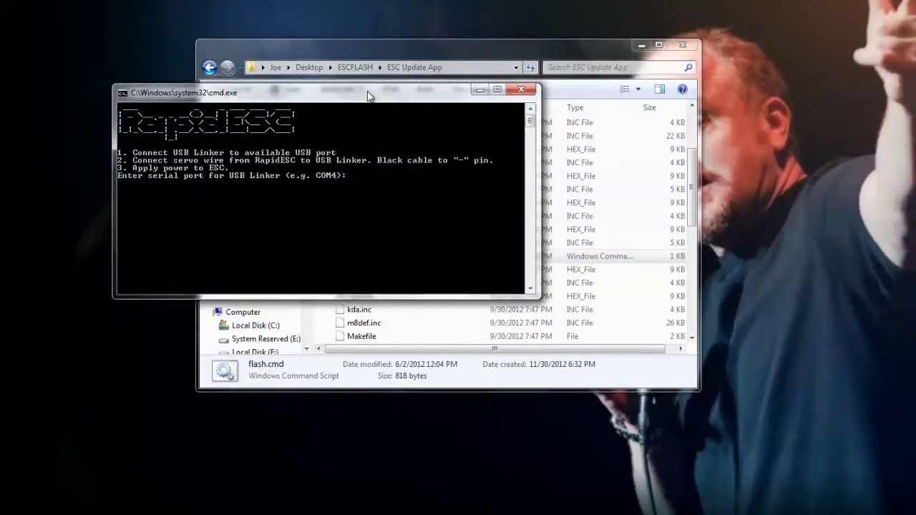
left_click_drag(367, 96, 380, 32)
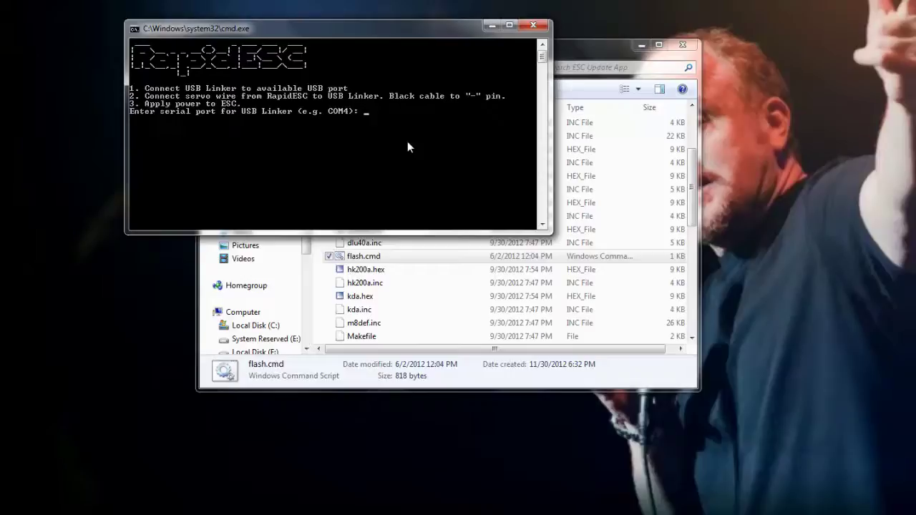
type("COM18")
key("Return")
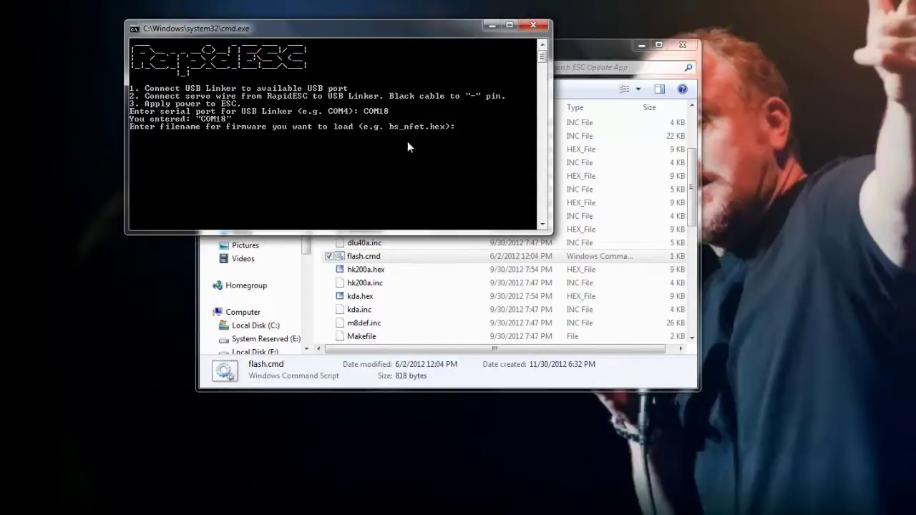
type("bs_nfet.hex")
key("Return")
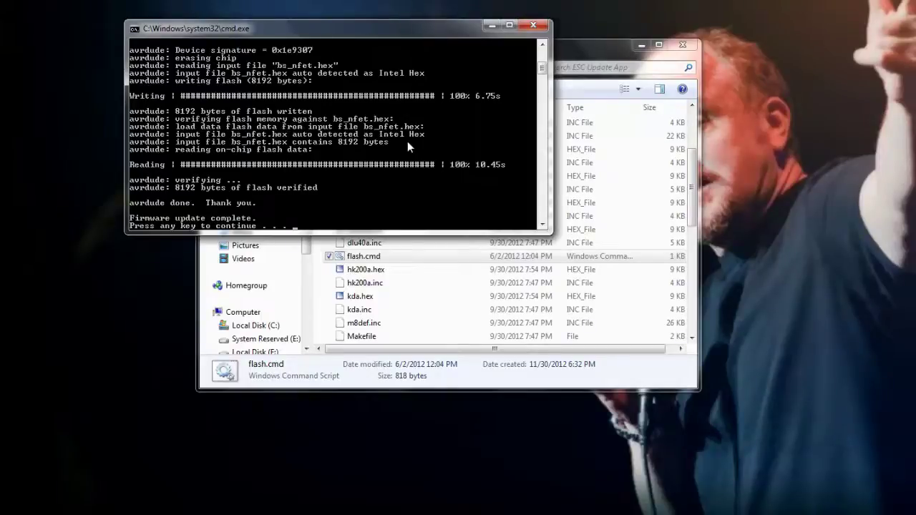
key("Return")
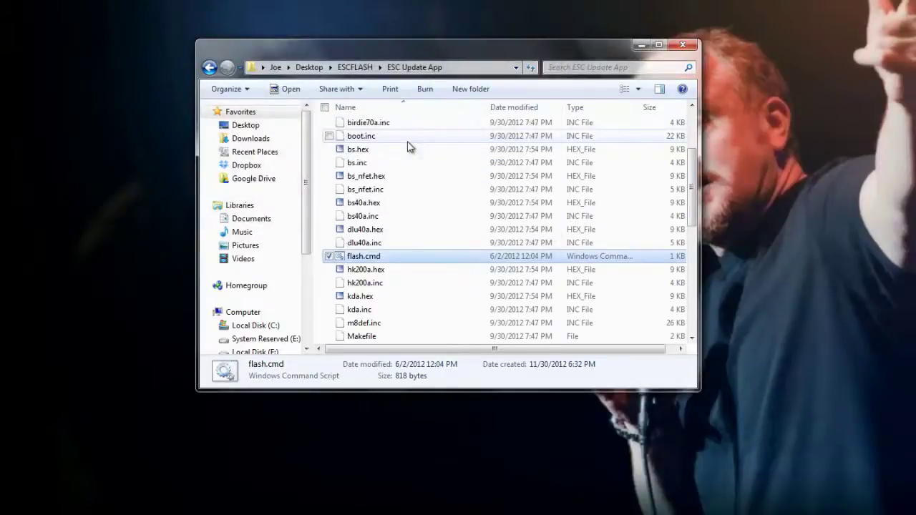